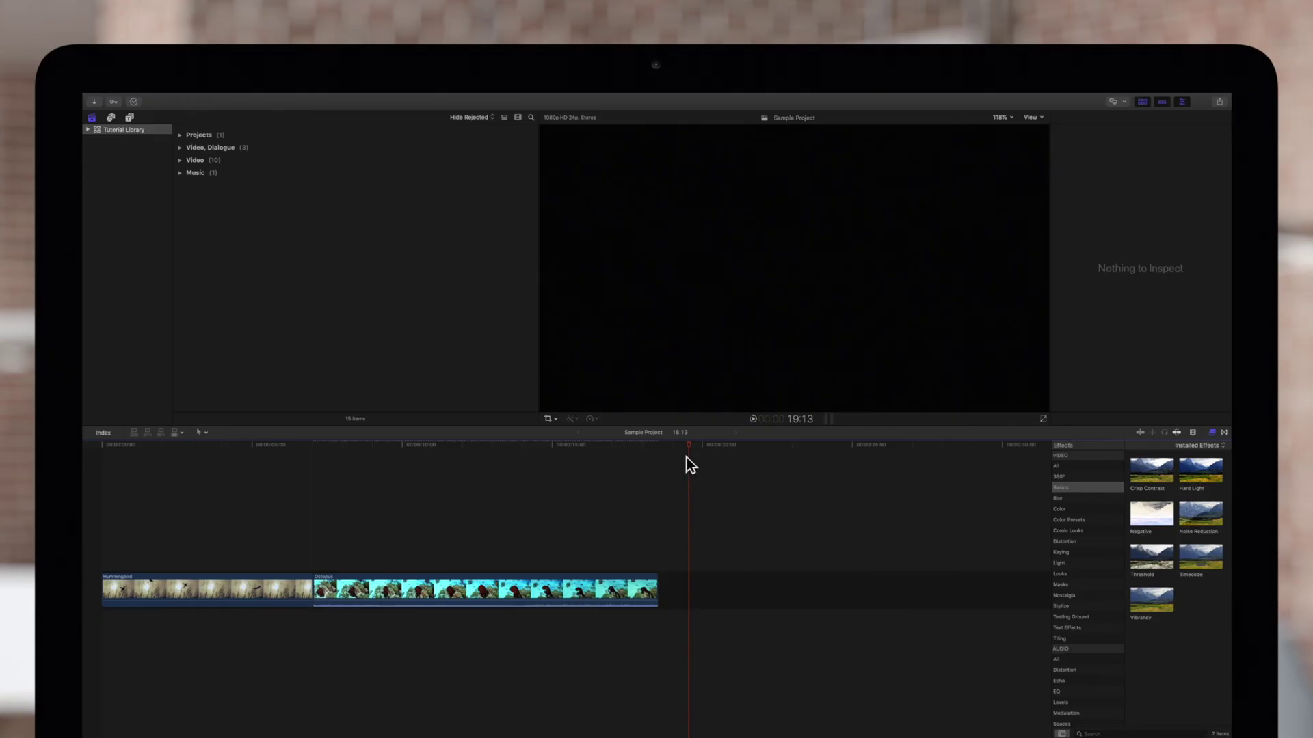
- Select the Octopus clip and scrub the playhead to show one of its effected frames
{"action": "left_click", "coordinate": [502, 582]}
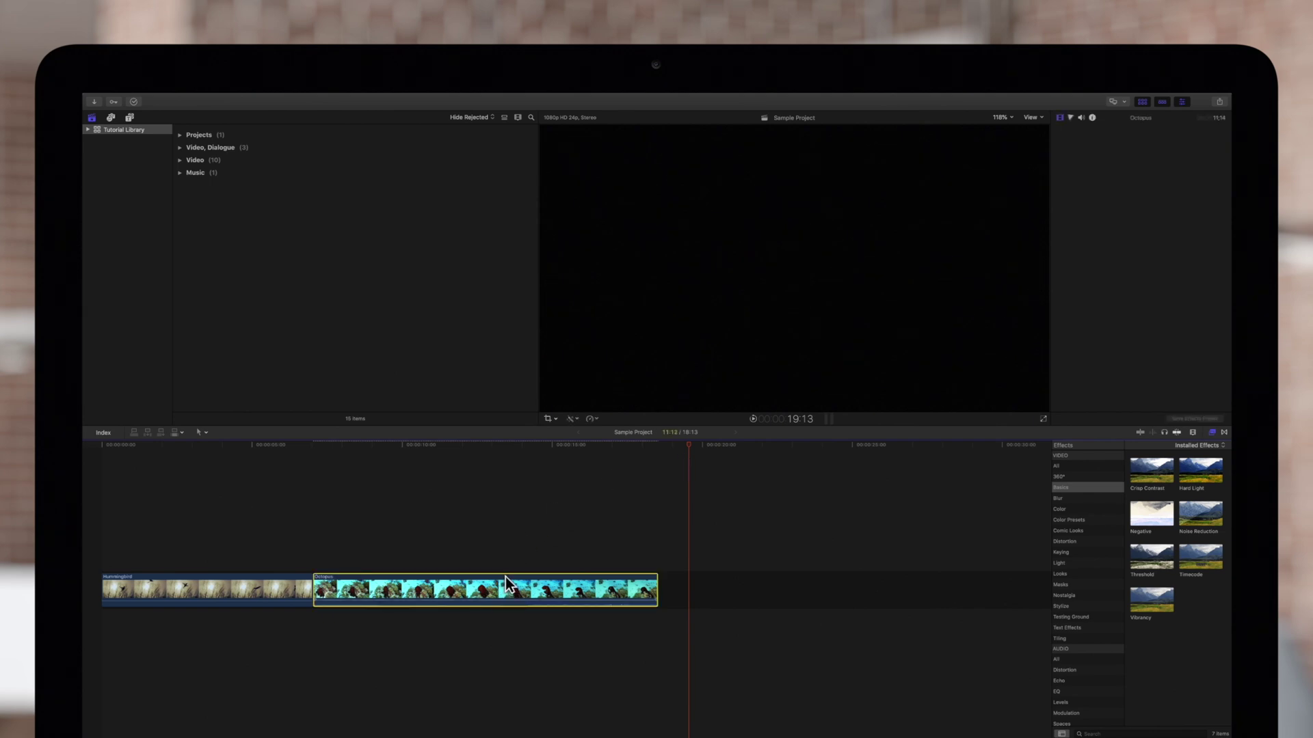
{"action": "left_click_drag", "start_coordinate": [686, 445], "coordinate": [504, 456]}
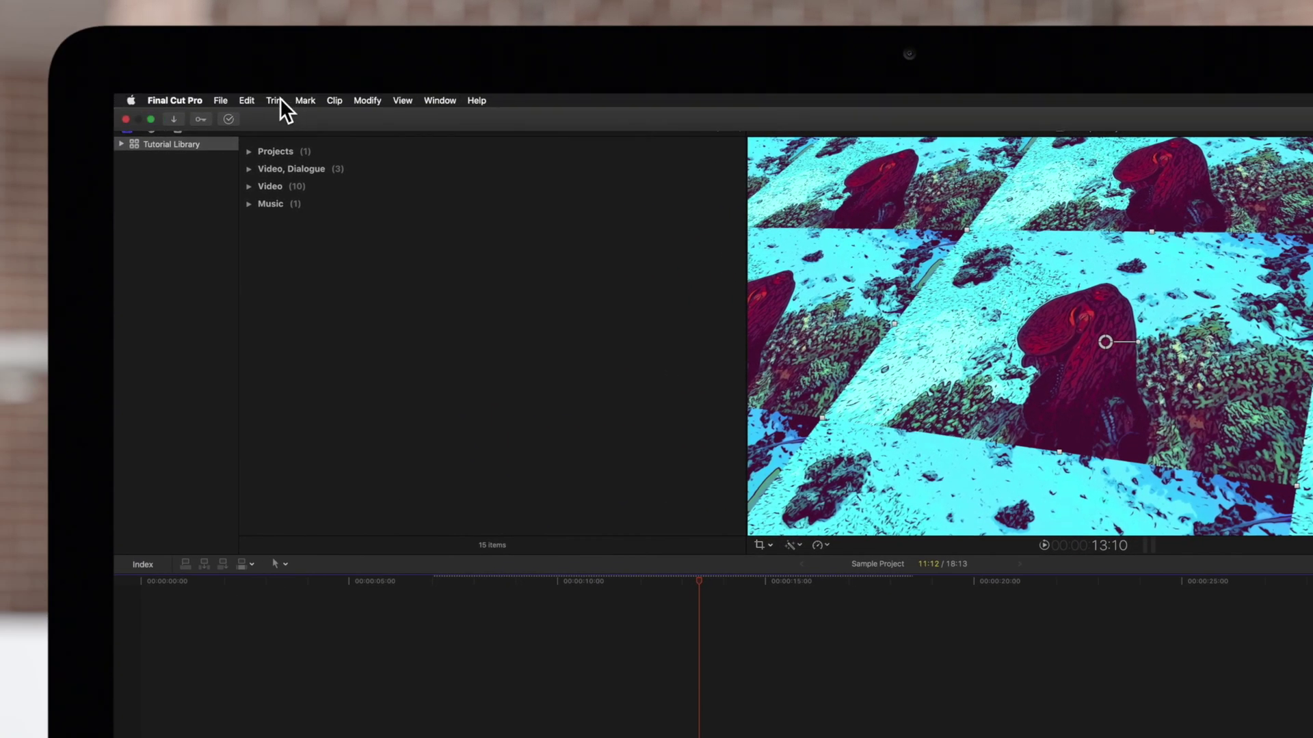
{"action": "left_click", "coordinate": [248, 101]}
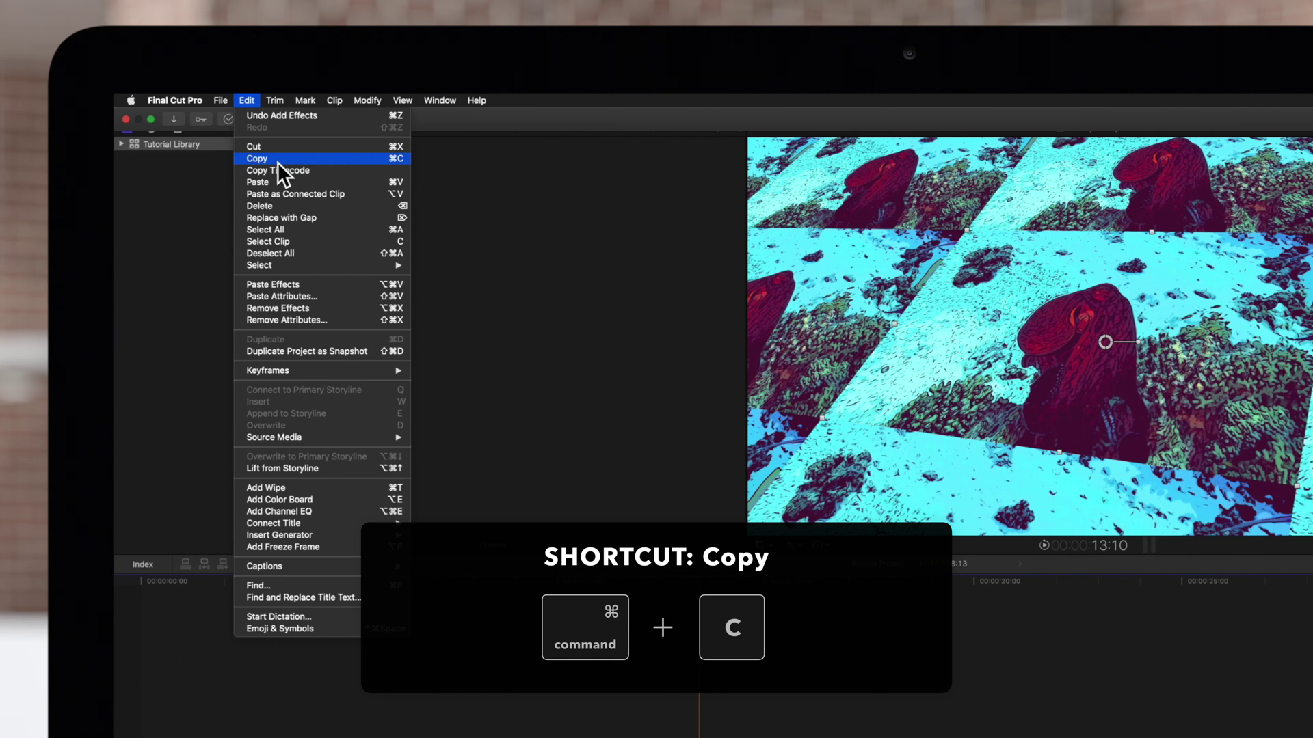
- Copy the selected Octopus clip with Edit > Copy
{"action": "left_click", "coordinate": [277, 163]}
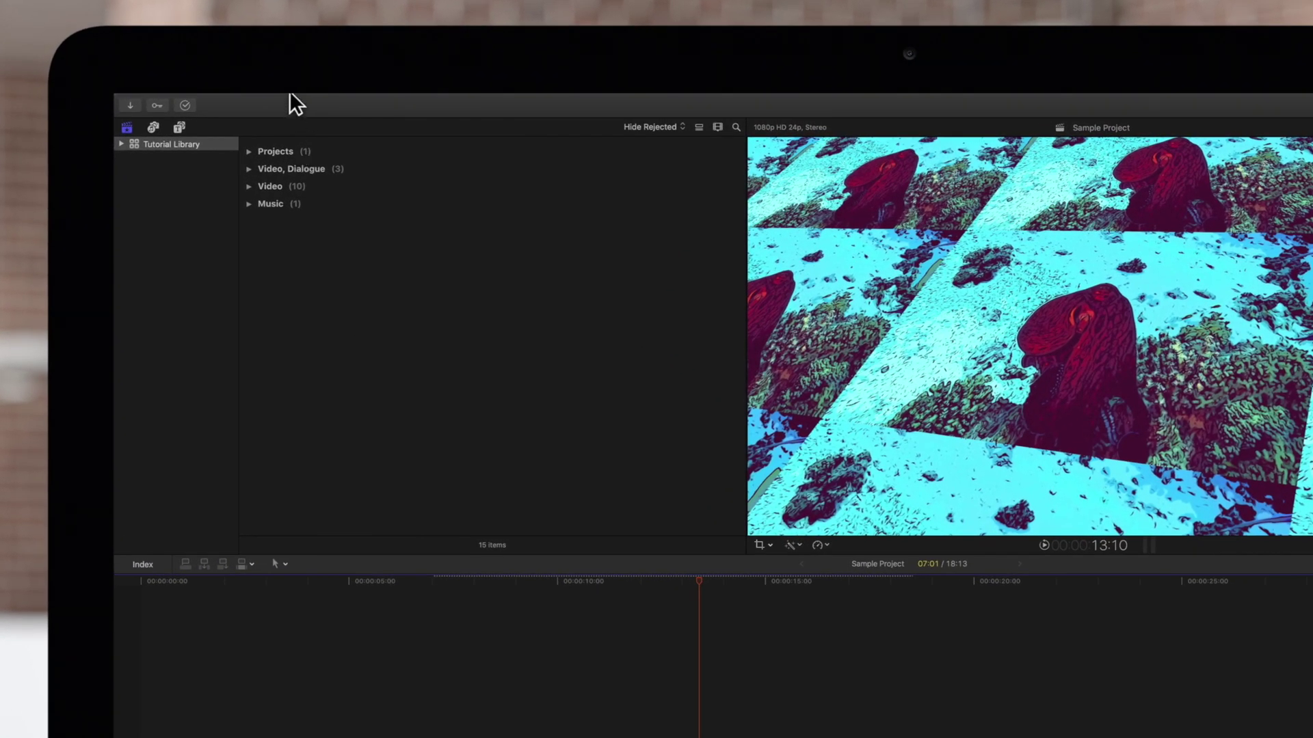
- Open the Paste Attributes window from the Edit menu for the Hummingbird clip
{"action": "left_click", "coordinate": [250, 99]}
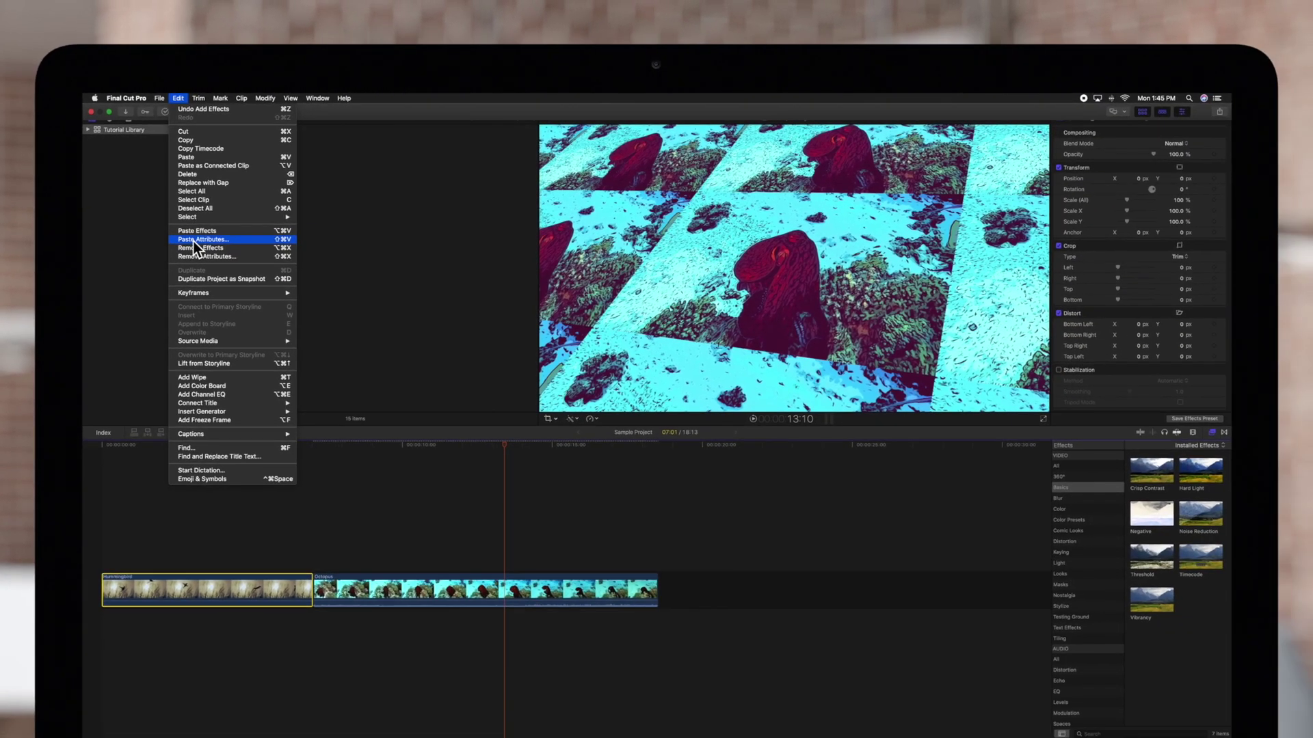
{"action": "left_click", "coordinate": [194, 241]}
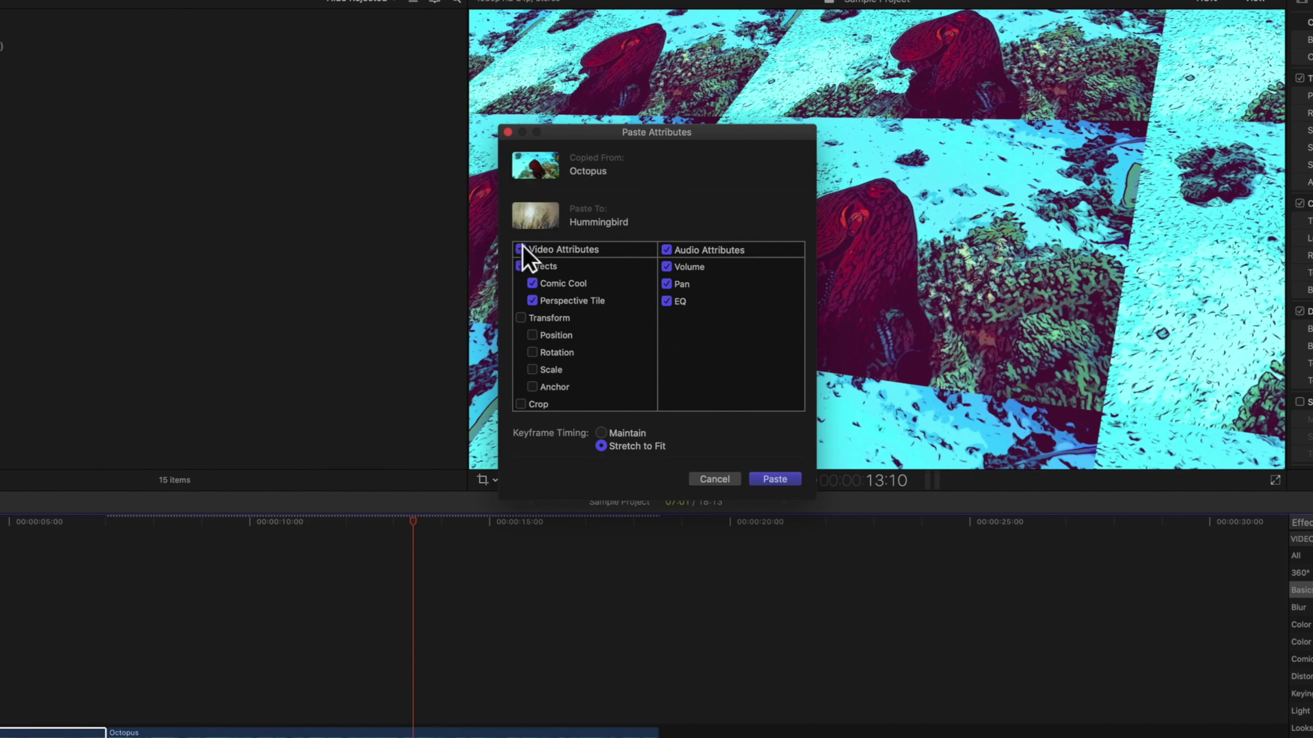
- Uncheck all video and audio attributes so only Comic Cool is pasted
{"action": "left_click", "coordinate": [520, 249]}
{"action": "left_click", "coordinate": [666, 250]}
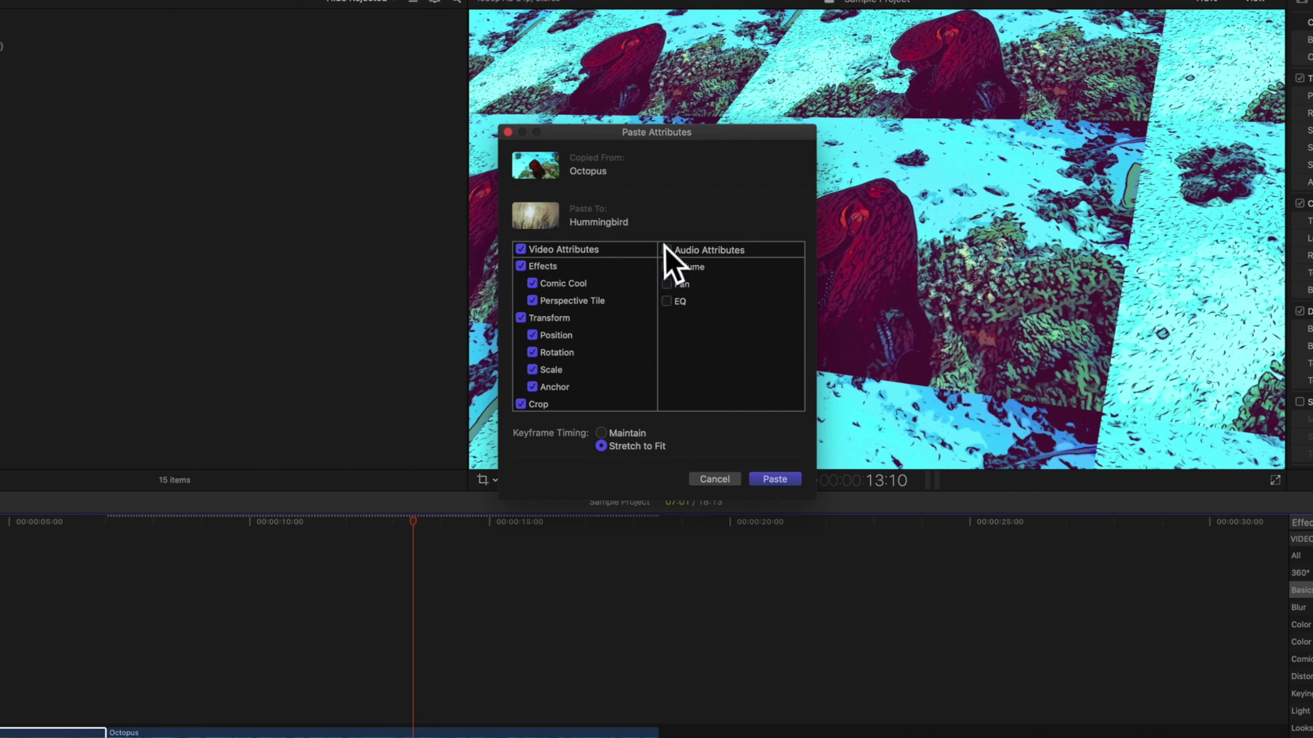
{"action": "left_click", "coordinate": [521, 248]}
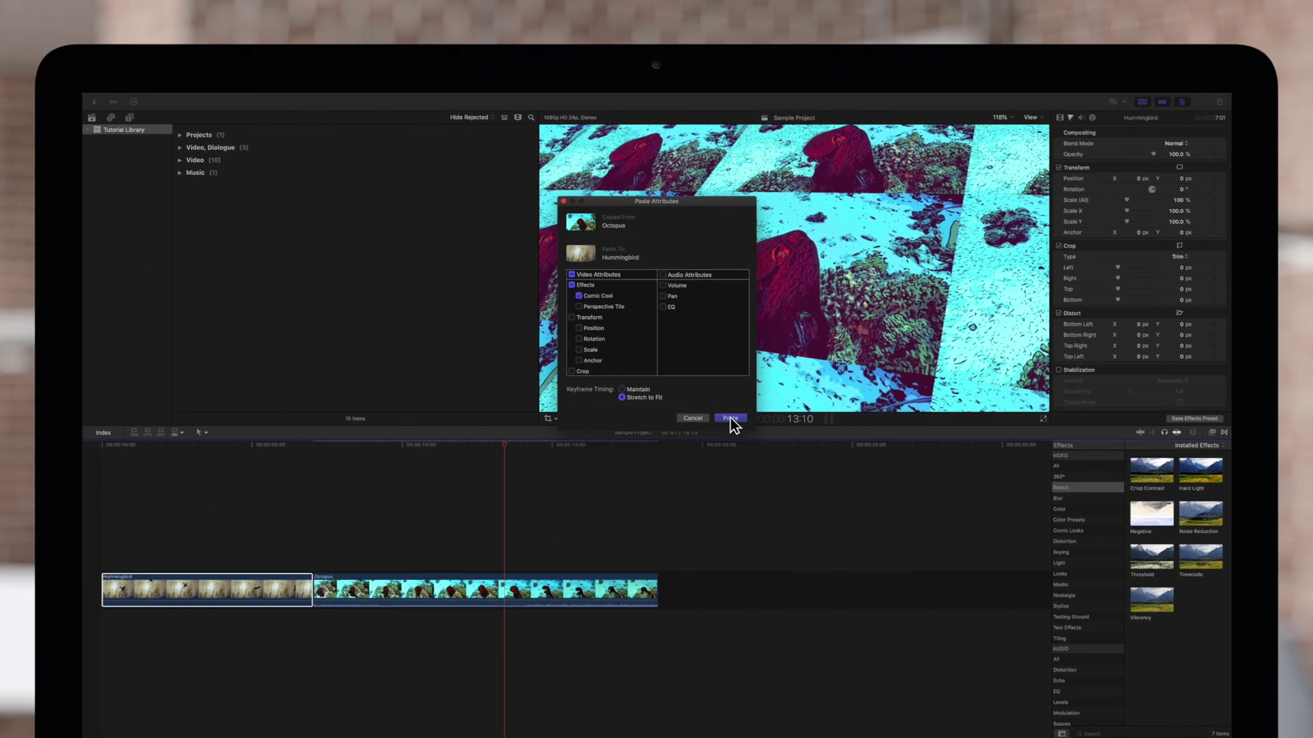
- Paste Comic Cool onto the Hummingbird clip and scrub back to an earlier frame
{"action": "left_click", "coordinate": [730, 418]}
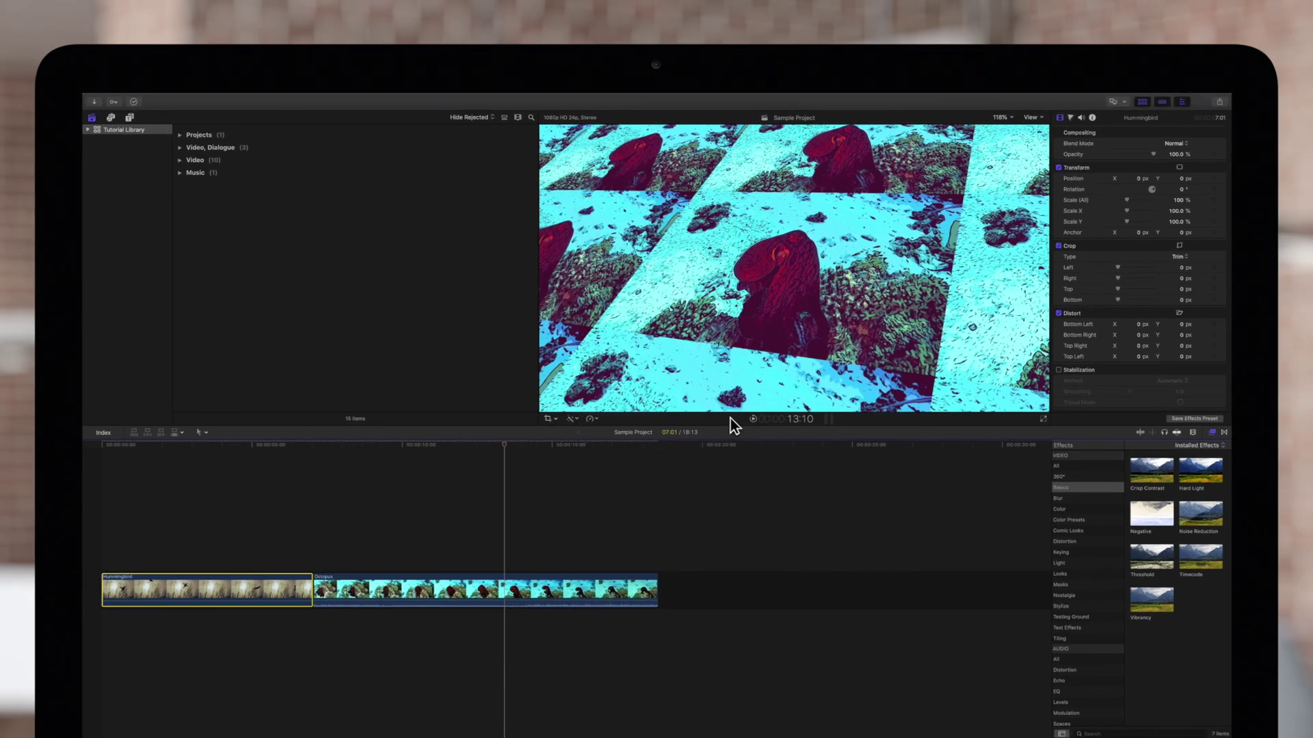
{"action": "left_click_drag", "start_coordinate": [502, 445], "coordinate": [208, 432]}
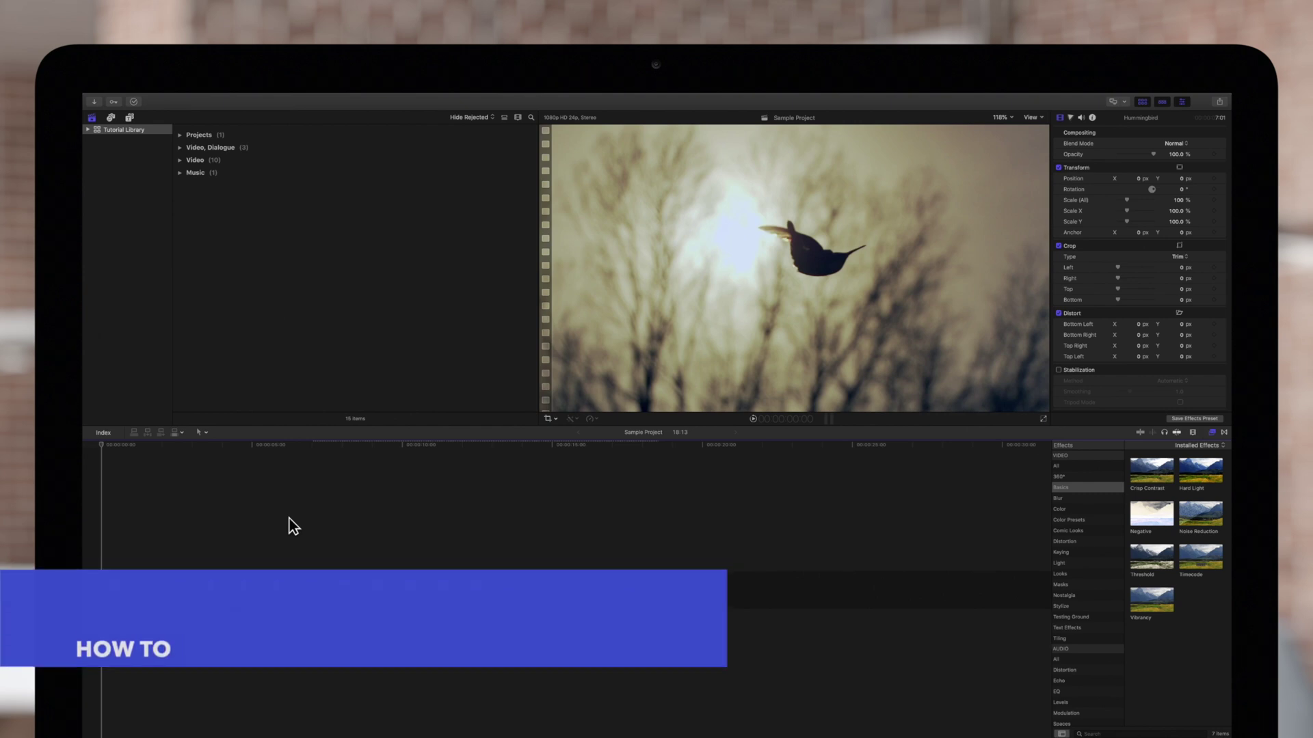
- Copy the Octopus clip with Command-C, then select the Hummingbird clip as the paste target
{"action": "left_click", "coordinate": [387, 584]}
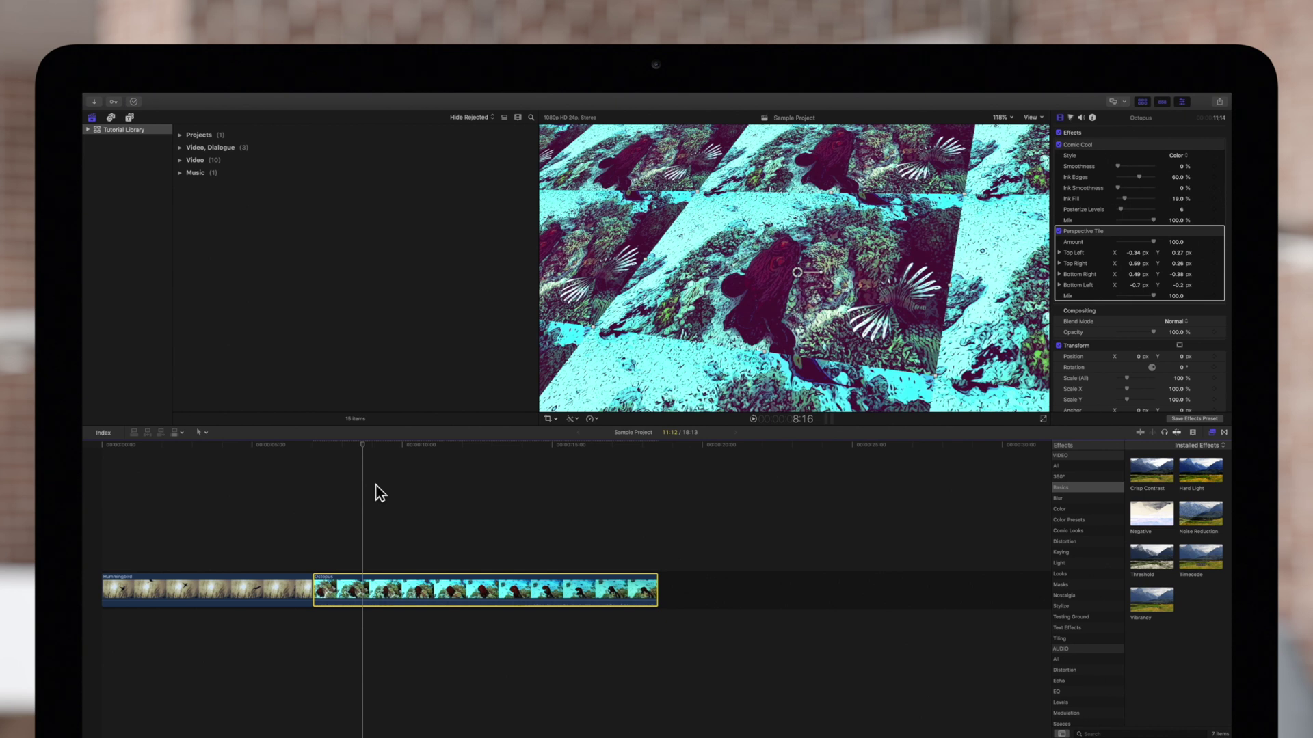
{"action": "key", "text": "super+c"}
{"action": "left_click_drag", "start_coordinate": [363, 446], "coordinate": [214, 448]}
{"action": "left_click", "coordinate": [227, 583]}
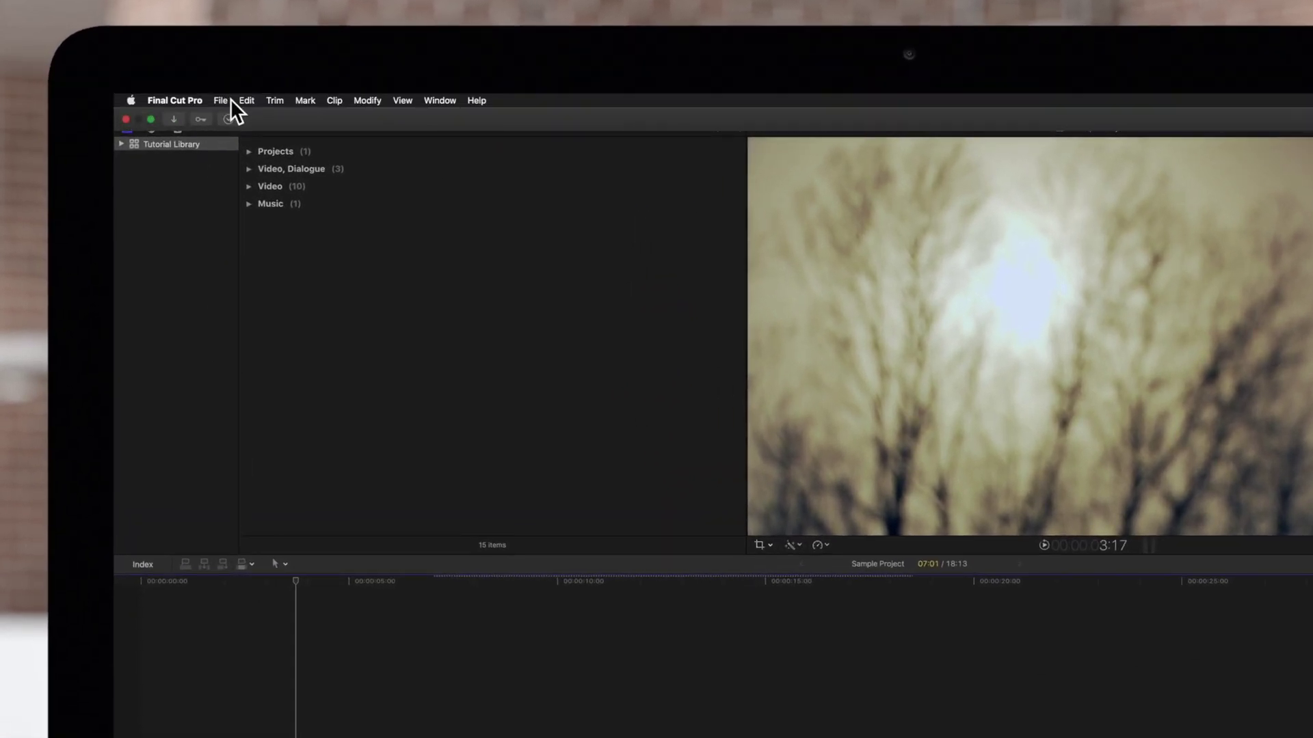
{"action": "left_click", "coordinate": [246, 101]}
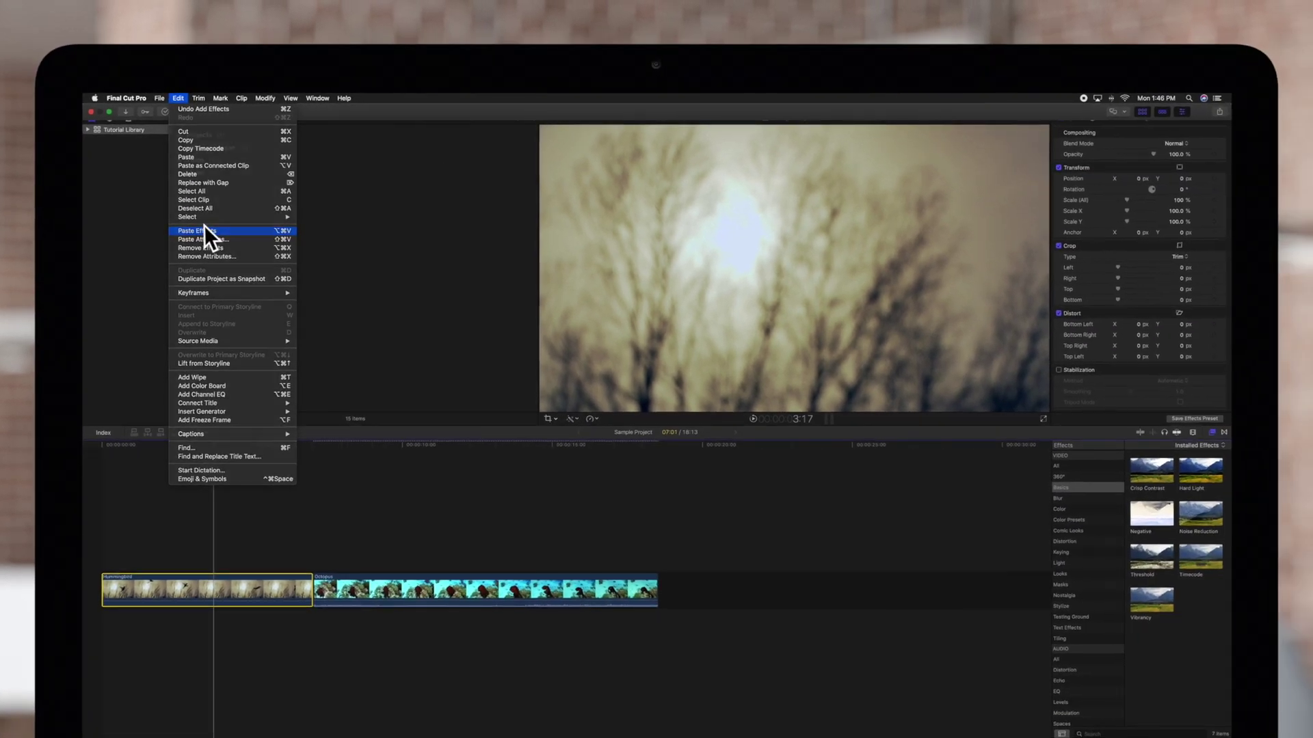
- Paste Comic Cool and Perspective Tile onto Hummingbird, then scrub back toward its start
{"action": "left_click", "coordinate": [206, 228]}
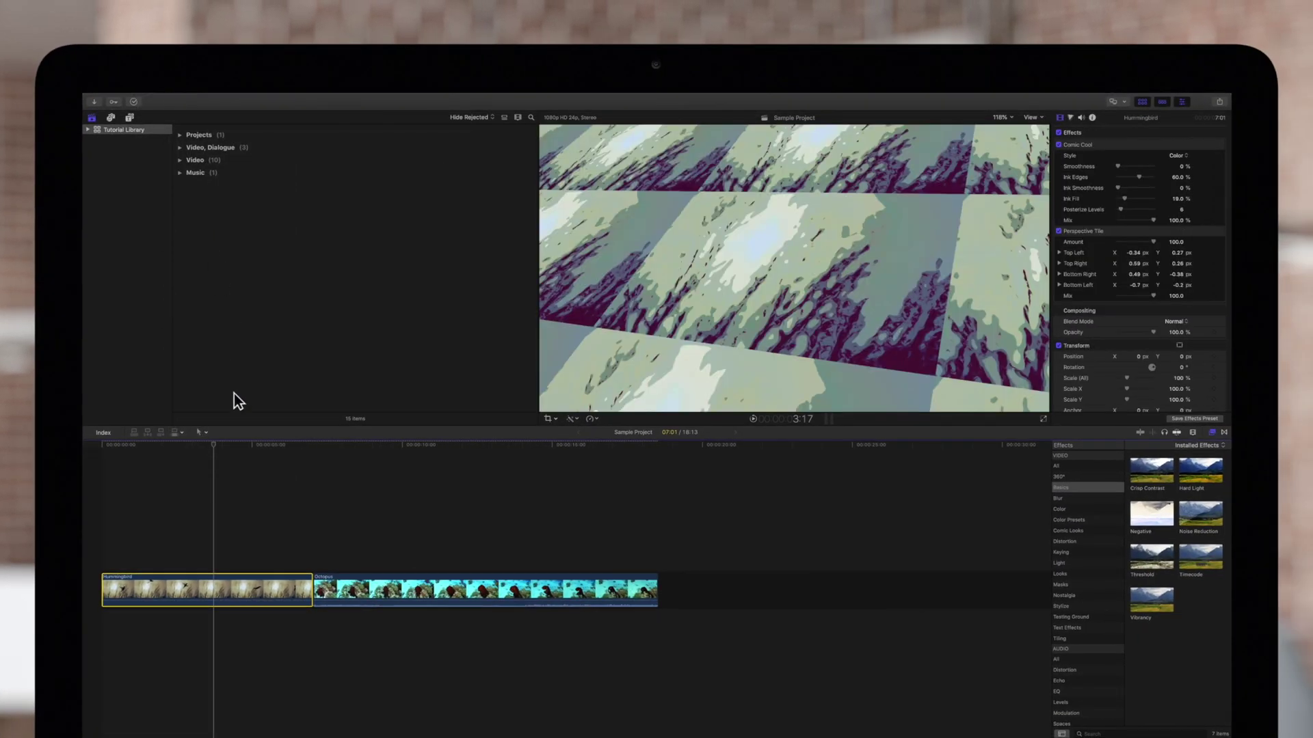
{"action": "left_click_drag", "start_coordinate": [214, 444], "coordinate": [118, 445]}
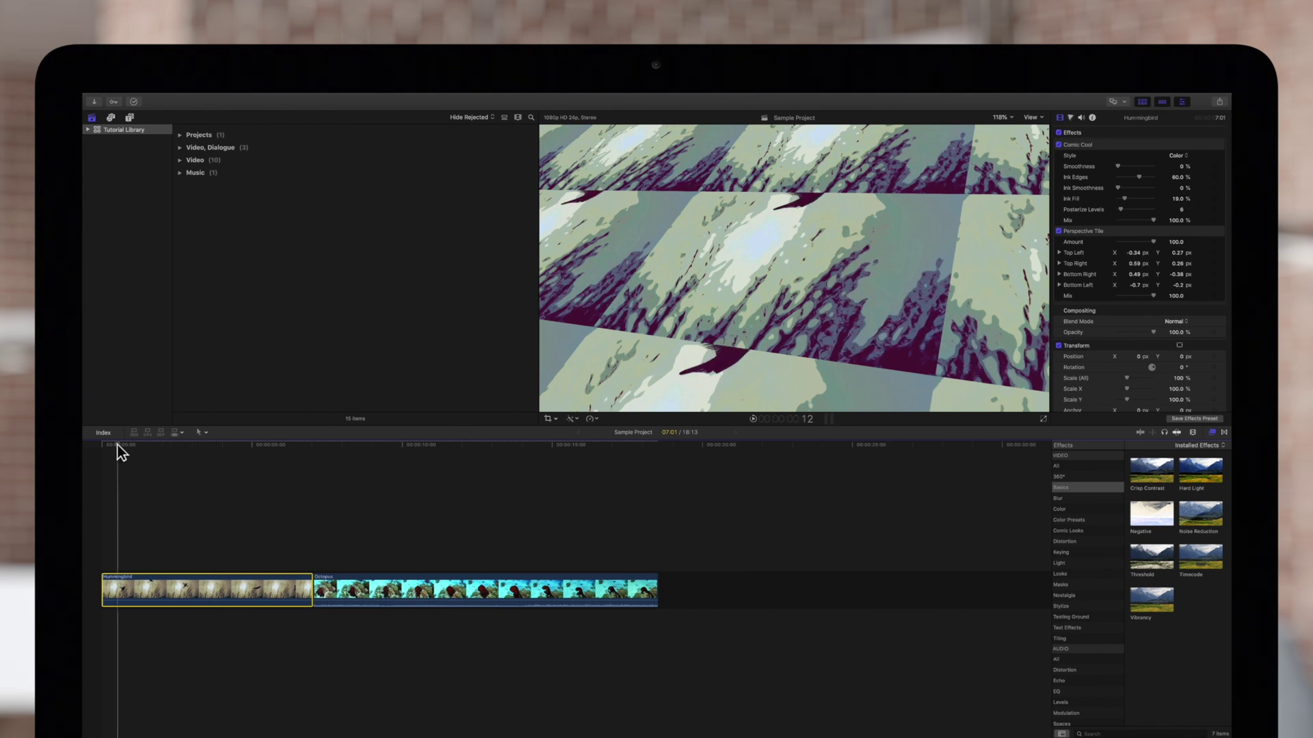